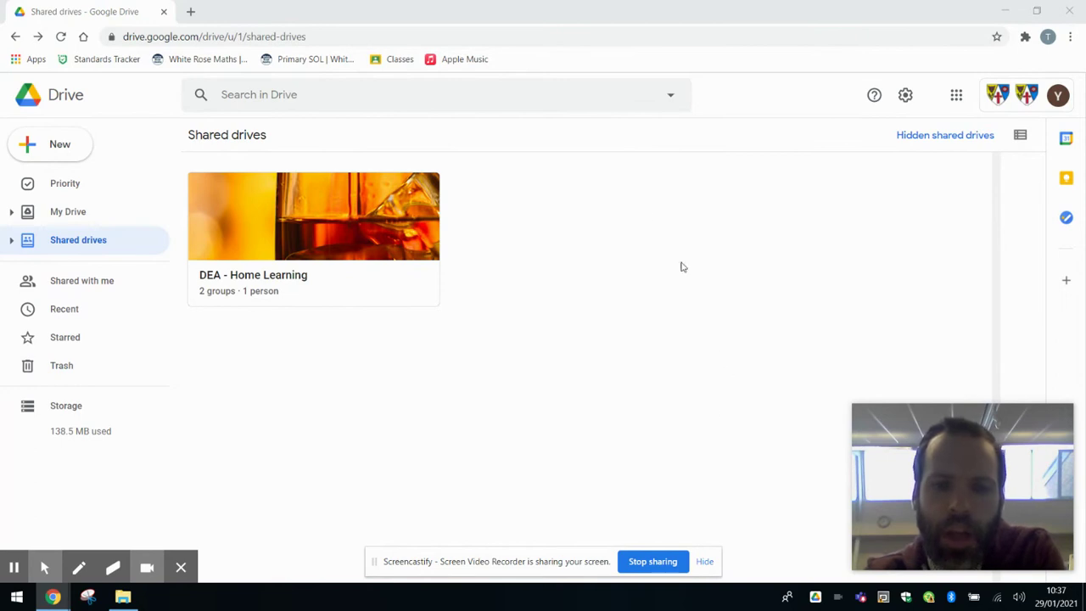
Launch Google Classroom from the Google Drive apps grid in a new tab.
{"action": "left_click", "coordinate": [956, 95]}
{"action": "left_click", "coordinate": [903, 219]}
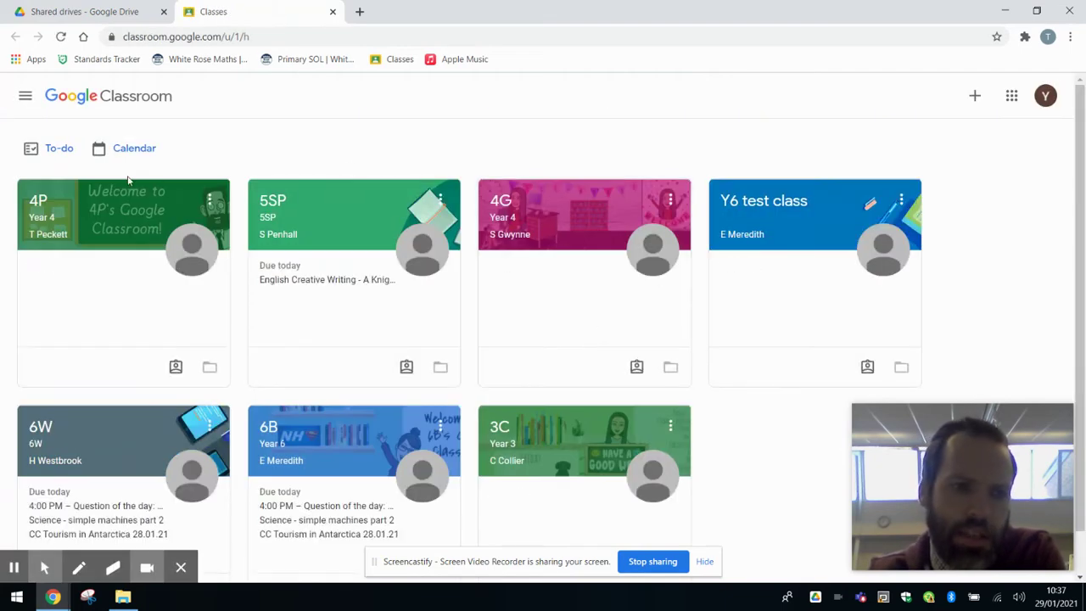
Open the 4P class's Classwork and view the Creative Curriculum - 29th Jan assignment details.
{"action": "left_click", "coordinate": [108, 232]}
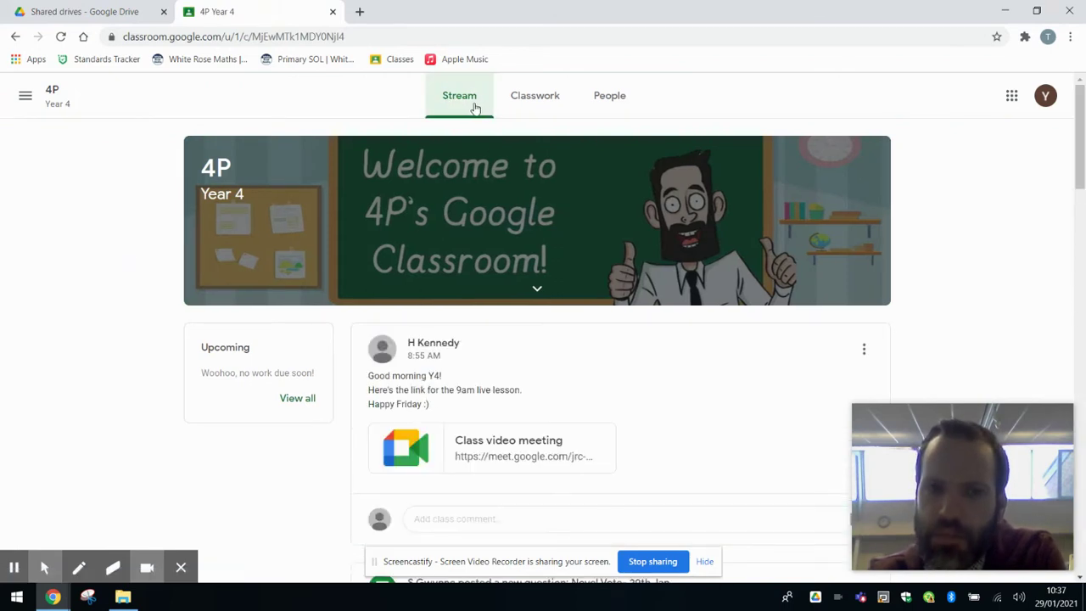
{"action": "left_click", "coordinate": [527, 102]}
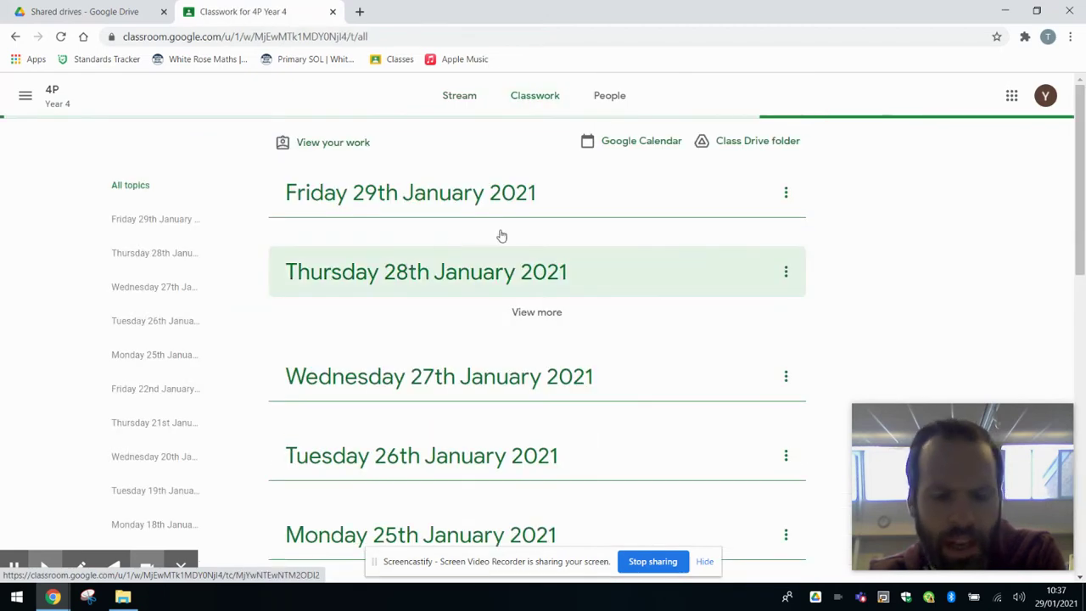
{"action": "scroll", "coordinate": [543, 314], "scroll_direction": "down", "scroll_amount": 6}
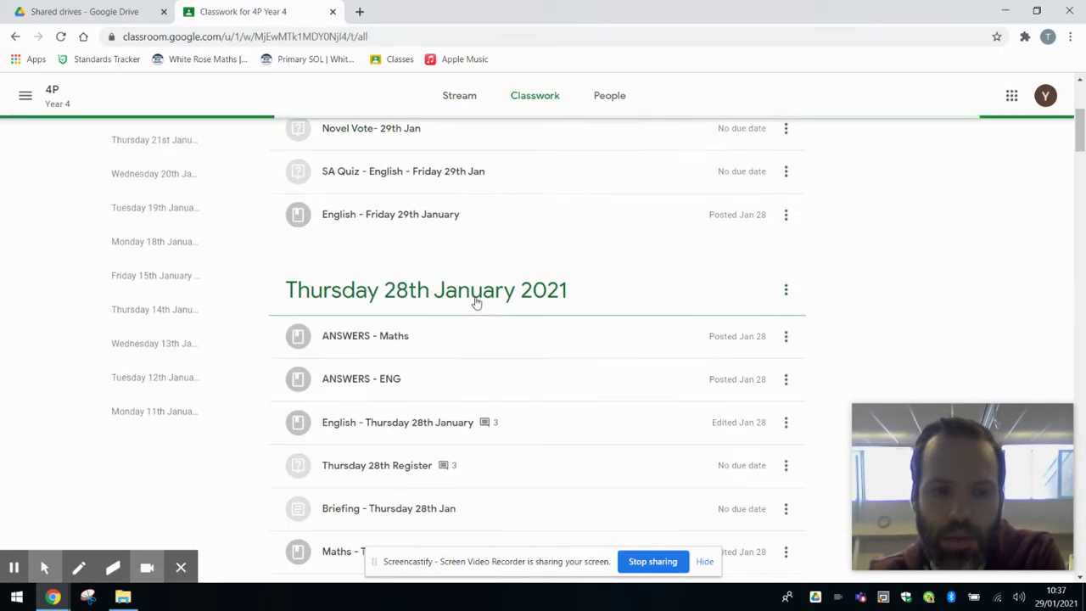
{"action": "scroll", "coordinate": [395, 247], "scroll_direction": "up", "scroll_amount": 2}
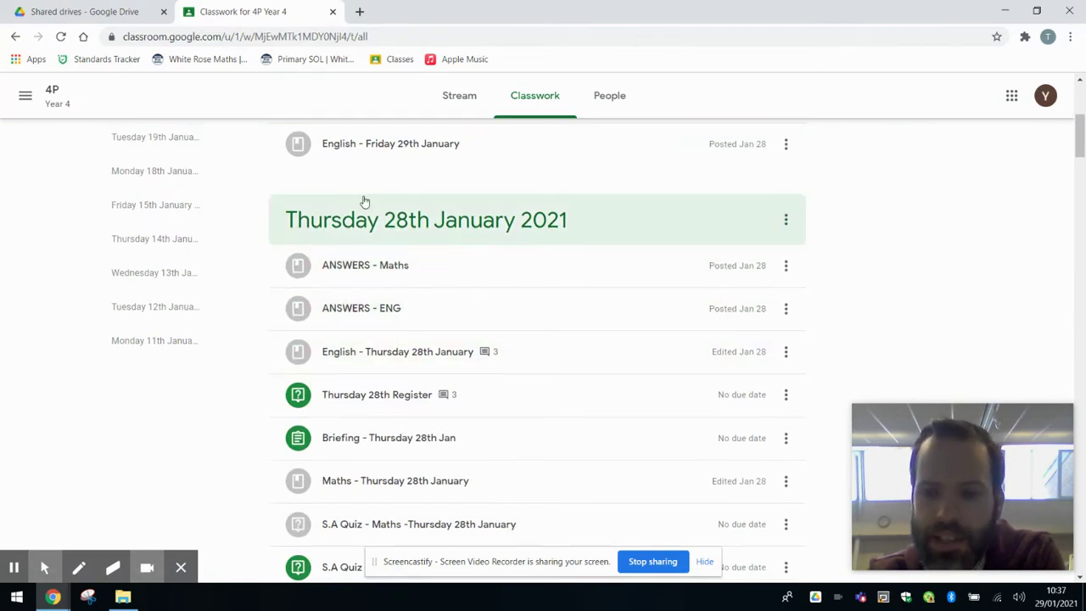
{"action": "scroll", "coordinate": [359, 254], "scroll_direction": "up", "scroll_amount": 1}
{"action": "scroll", "coordinate": [360, 255], "scroll_direction": "up", "scroll_amount": 2}
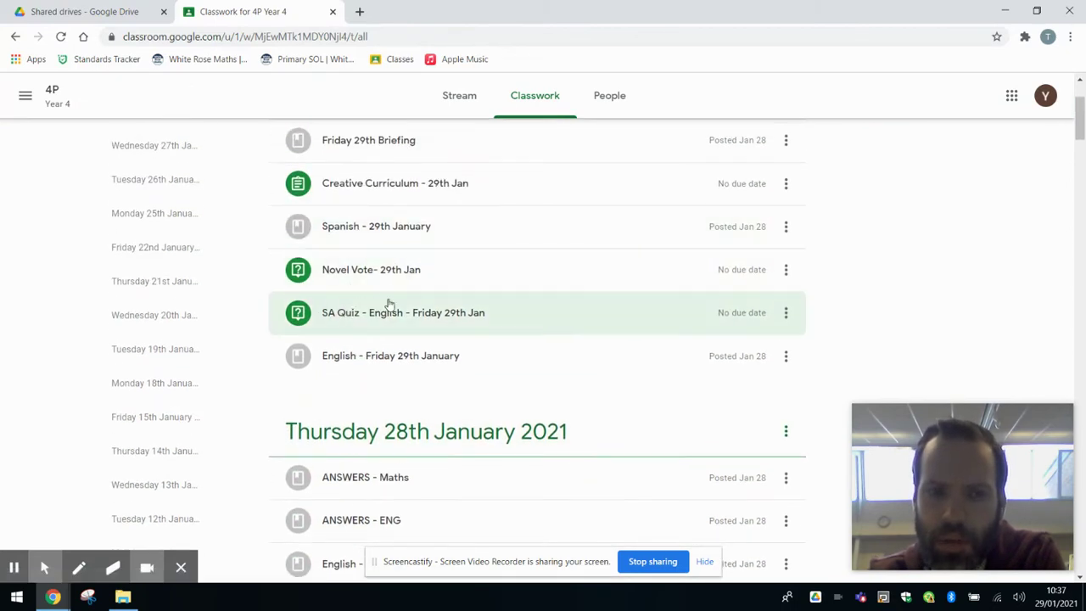
{"action": "scroll", "coordinate": [389, 314], "scroll_direction": "up", "scroll_amount": 2}
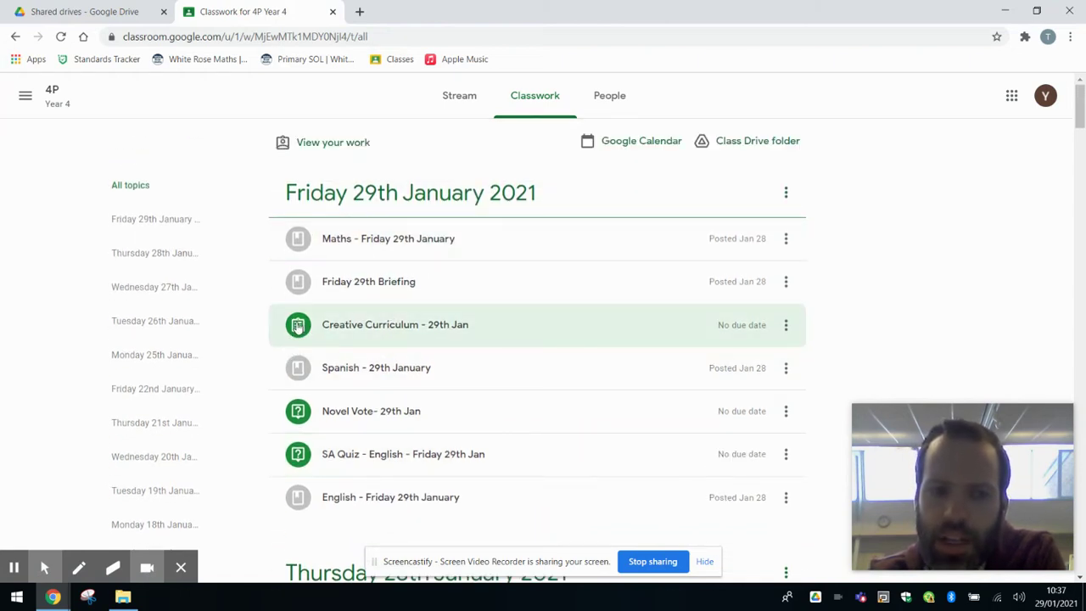
{"action": "left_click", "coordinate": [298, 328]}
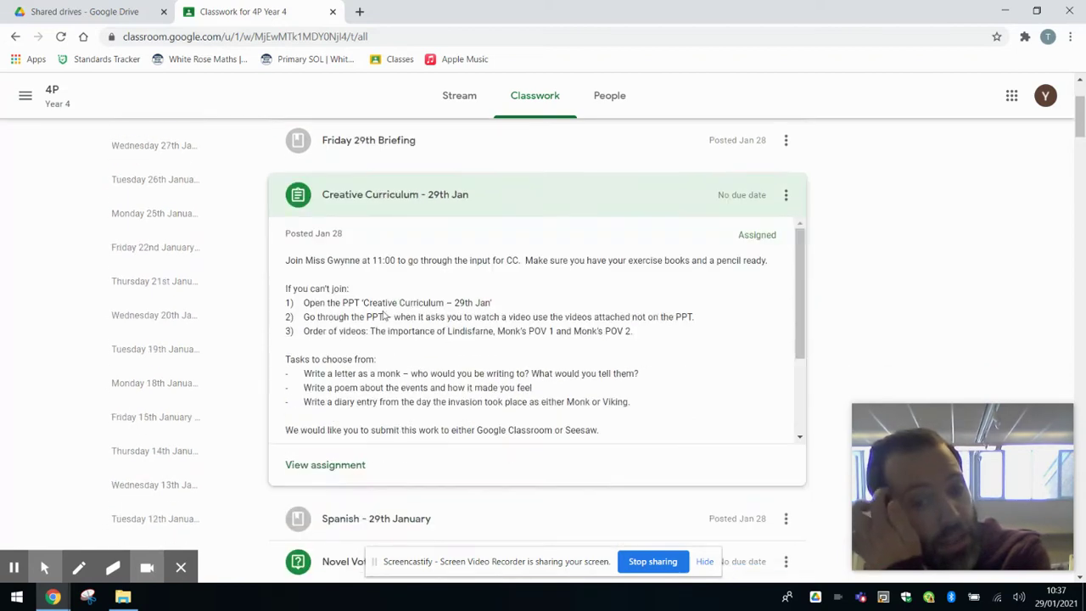
{"action": "left_click", "coordinate": [344, 465]}
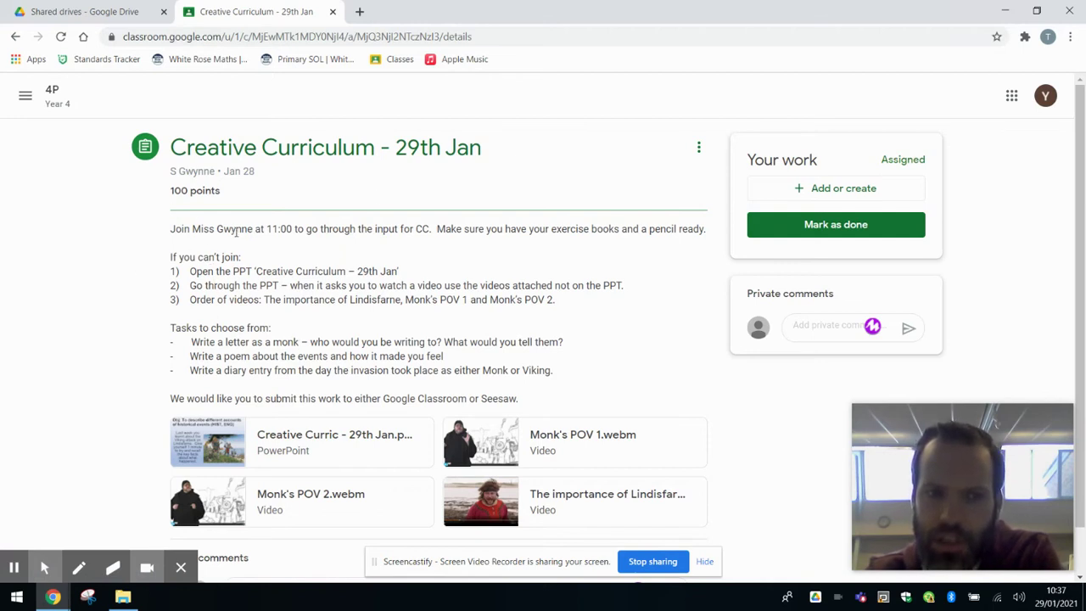
{"action": "left_click_drag", "start_coordinate": [234, 232], "coordinate": [319, 231]}
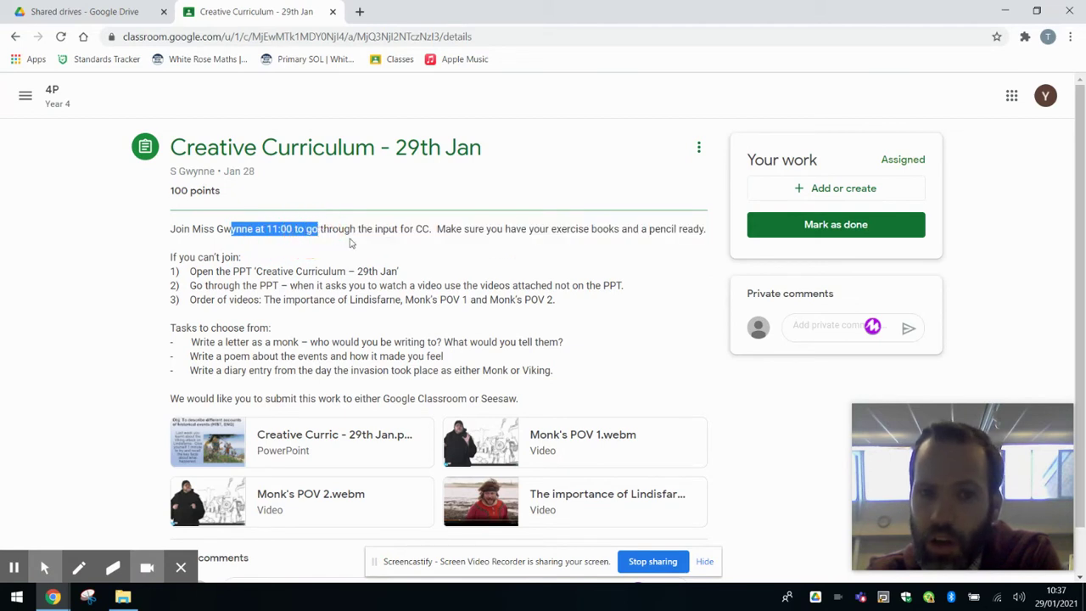
{"action": "left_click", "coordinate": [285, 275]}
{"action": "left_click_drag", "start_coordinate": [235, 272], "coordinate": [255, 273]}
{"action": "left_click", "coordinate": [245, 301]}
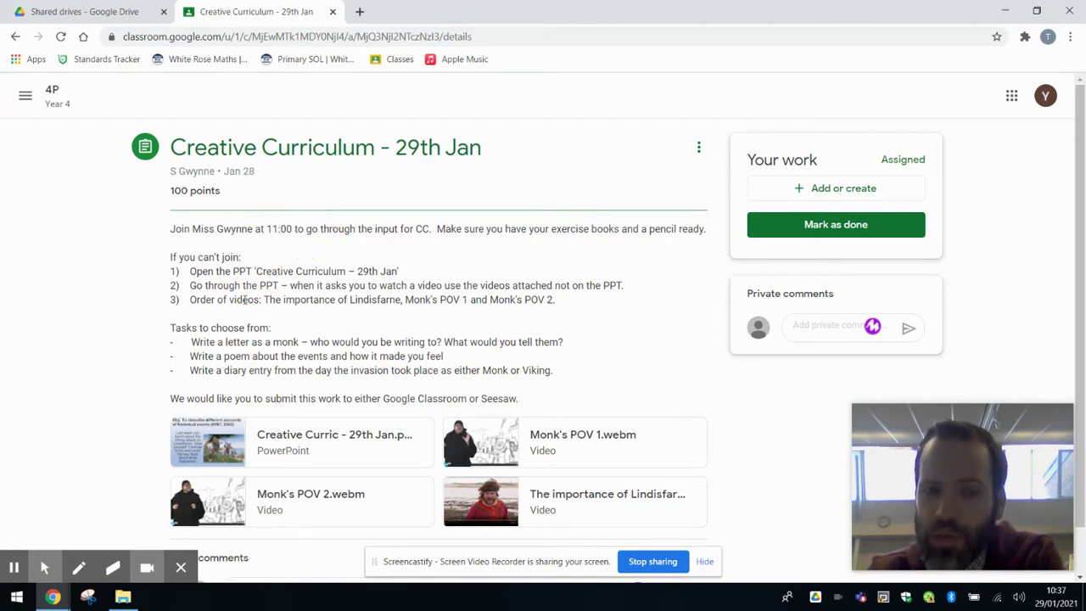
{"action": "left_click", "coordinate": [830, 194]}
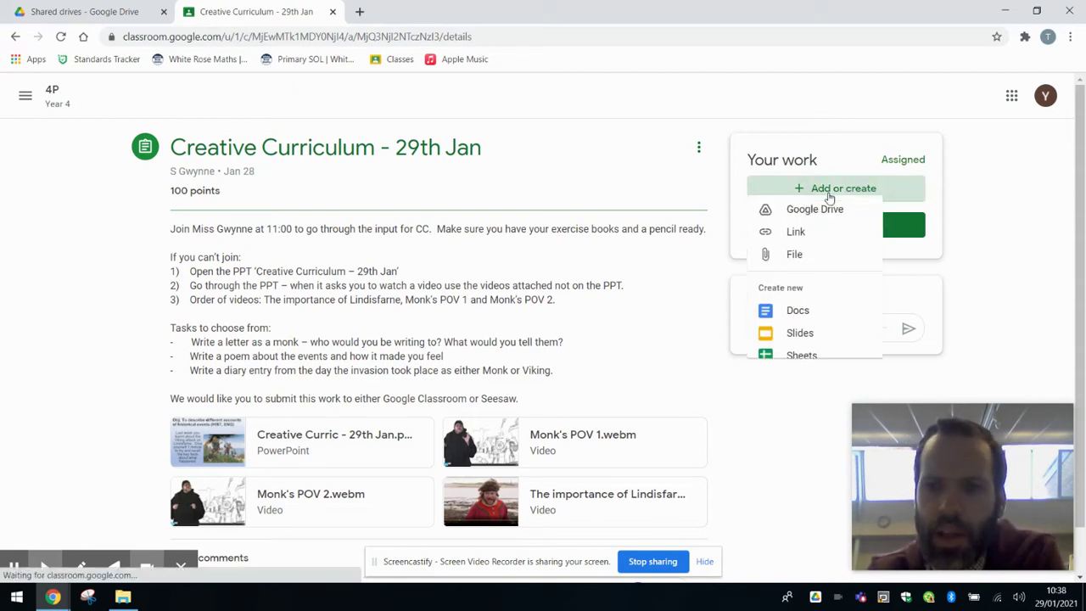
Upload the Word file My Curriculum Work from the Pictures folder as your work.
{"action": "left_click", "coordinate": [801, 266]}
{"action": "left_click", "coordinate": [127, 598]}
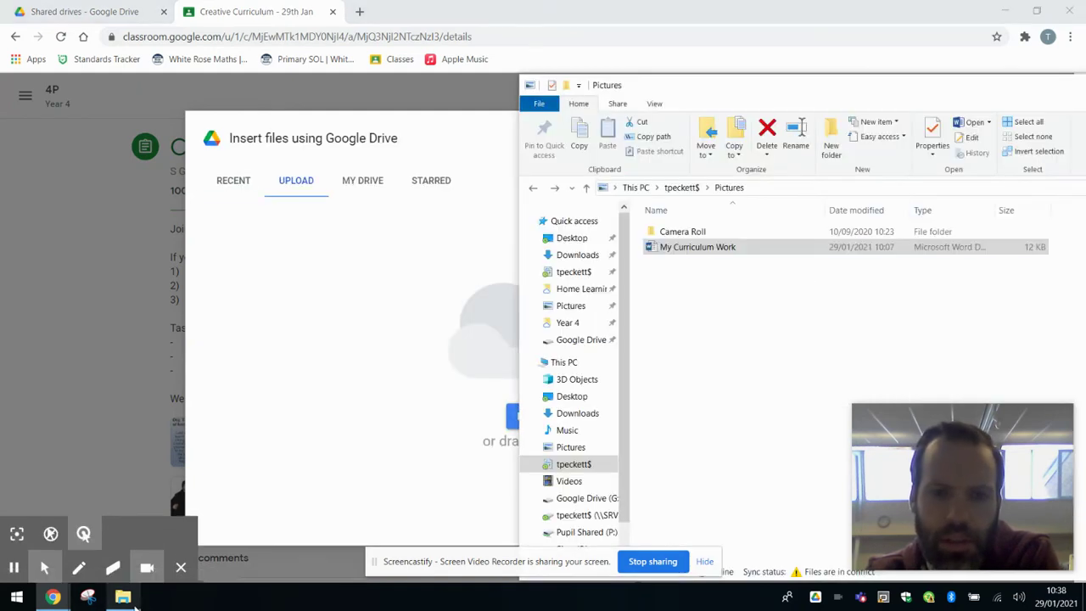
{"action": "left_click", "coordinate": [655, 245]}
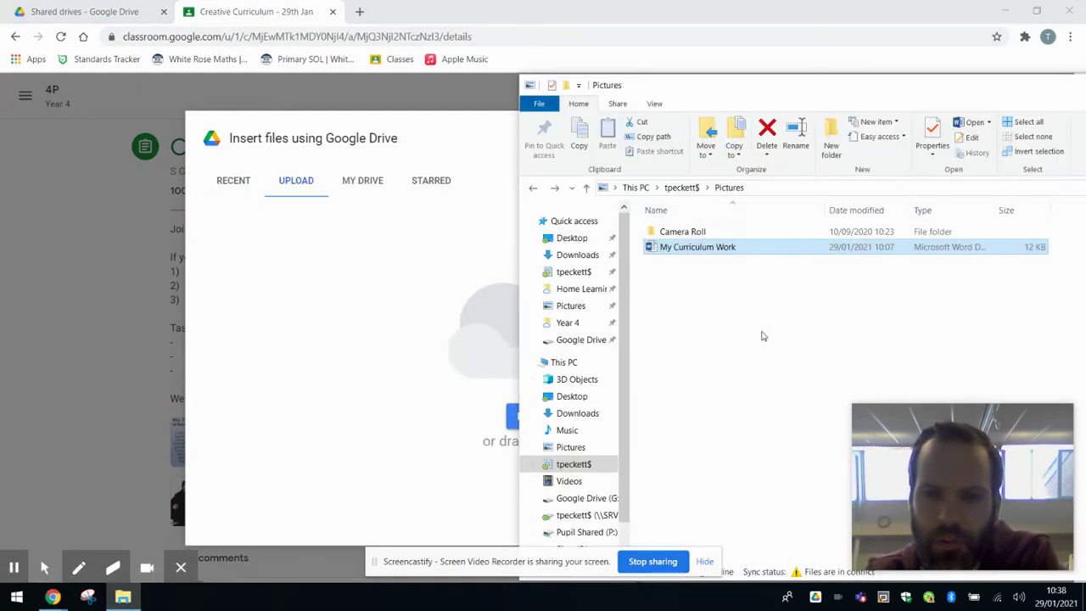
{"action": "left_click_drag", "start_coordinate": [760, 251], "coordinate": [399, 386]}
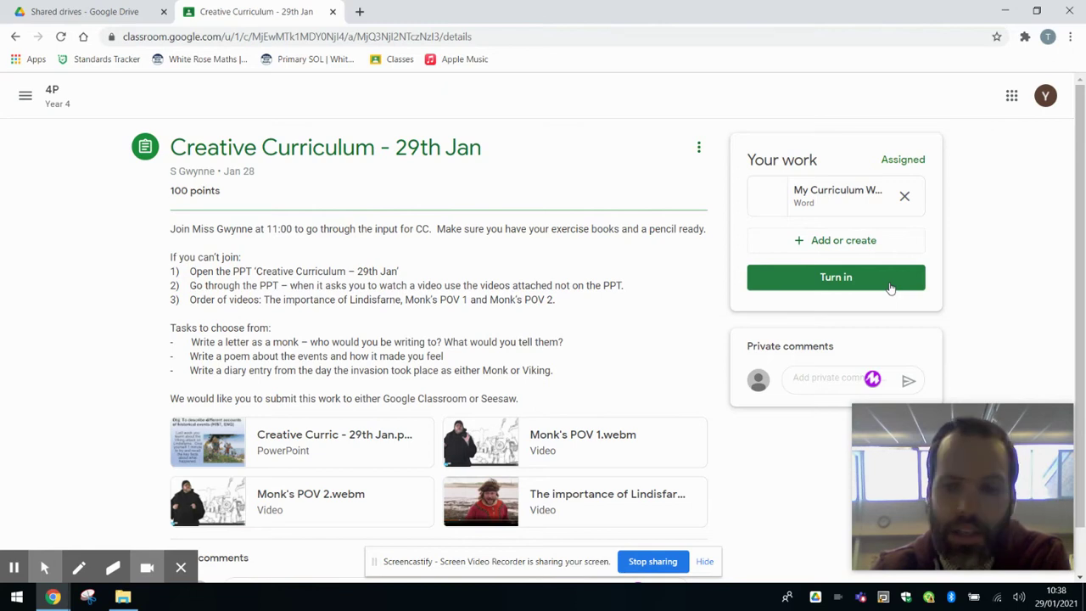
Remove the attached Word file and create a new Google Doc for the assignment.
{"action": "left_click", "coordinate": [906, 202]}
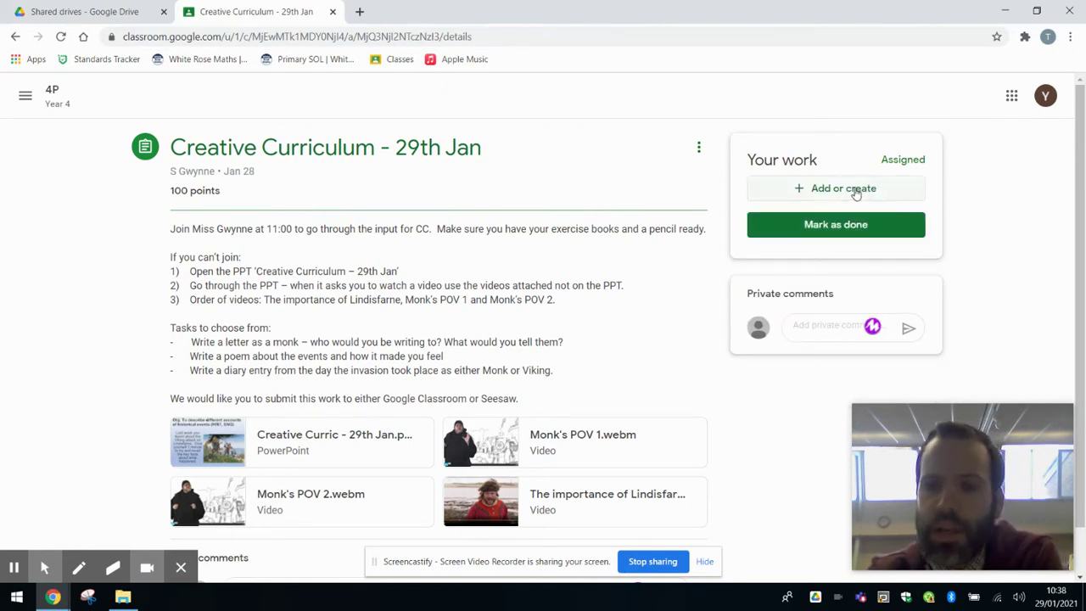
{"action": "left_click", "coordinate": [854, 190]}
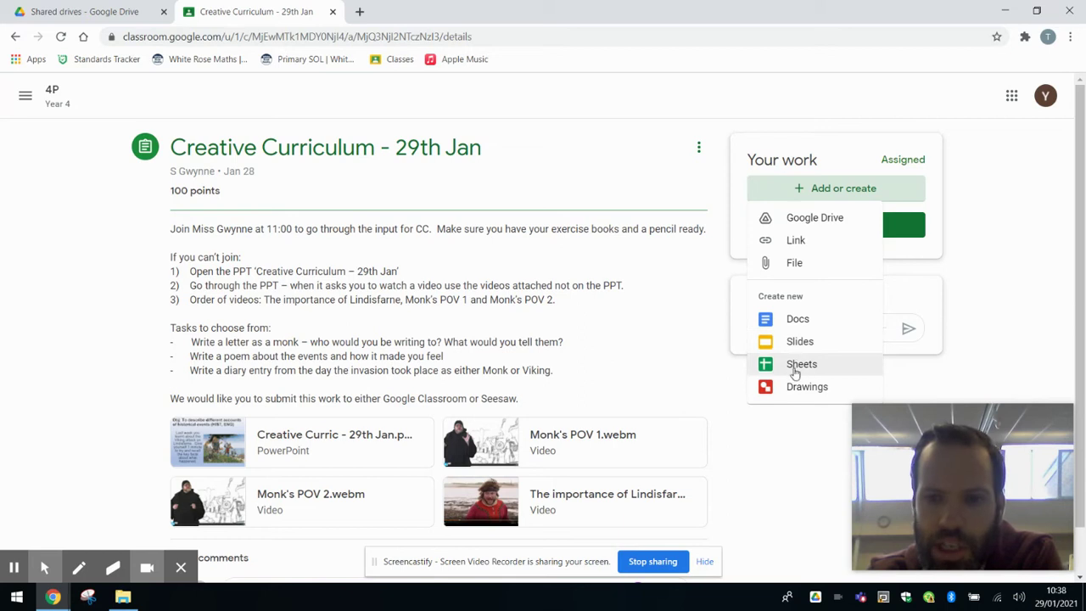
{"action": "left_click", "coordinate": [801, 322]}
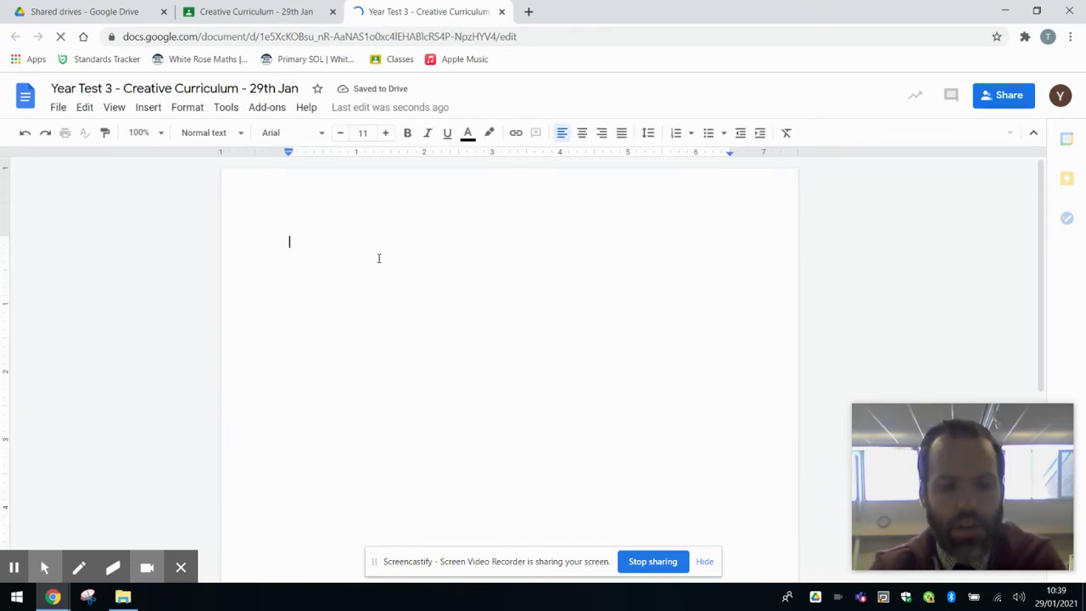
Write 'Dear diary,' on the first line of the Doc and start turning it in.
{"action": "type", "text": "Dear diar"}
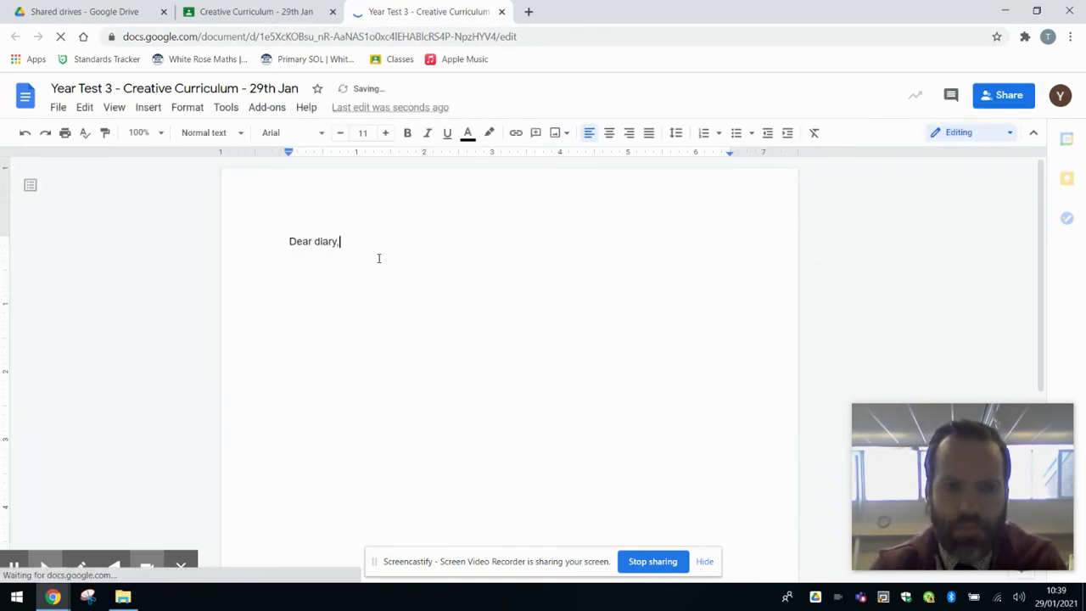
{"action": "type", "text": "y,"}
{"action": "key", "text": "Return"}
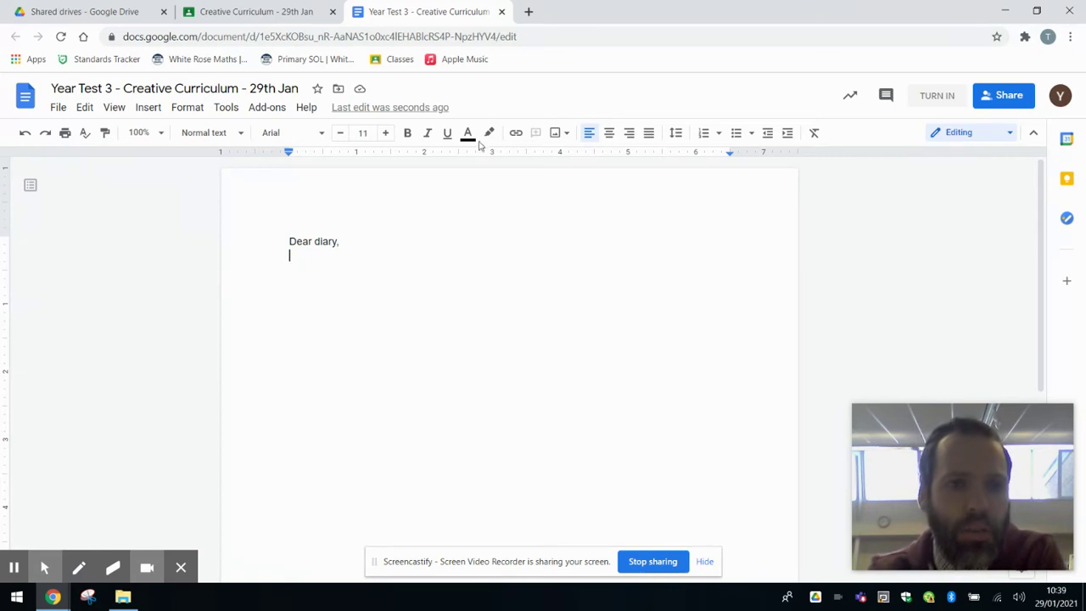
{"action": "left_click", "coordinate": [934, 96]}
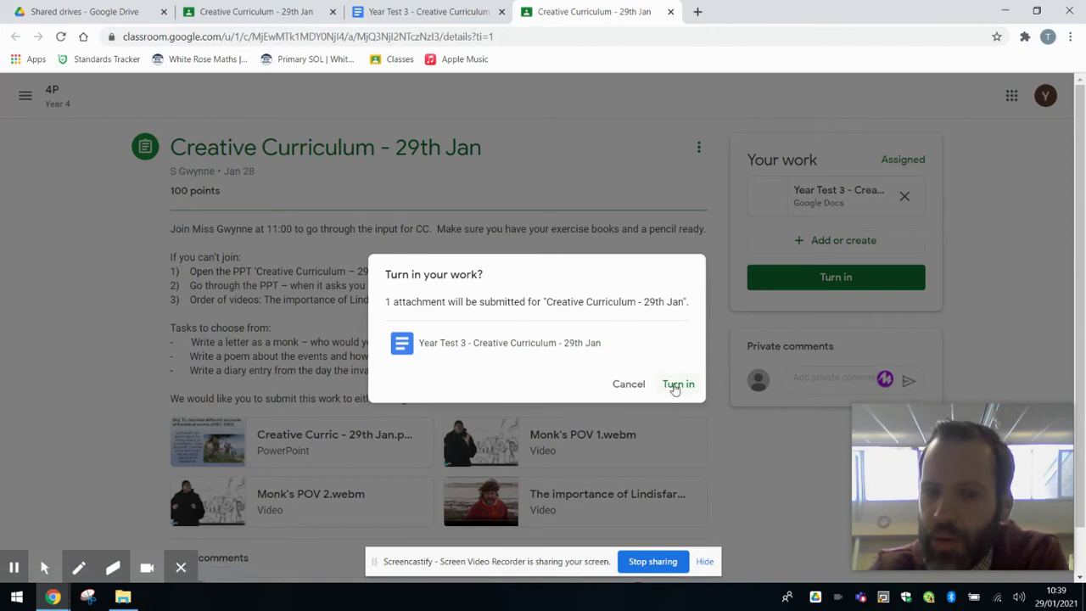
Cancel the turn-in, detach the Year Test 3 doc, and back out of Mark as done.
{"action": "left_click", "coordinate": [627, 385]}
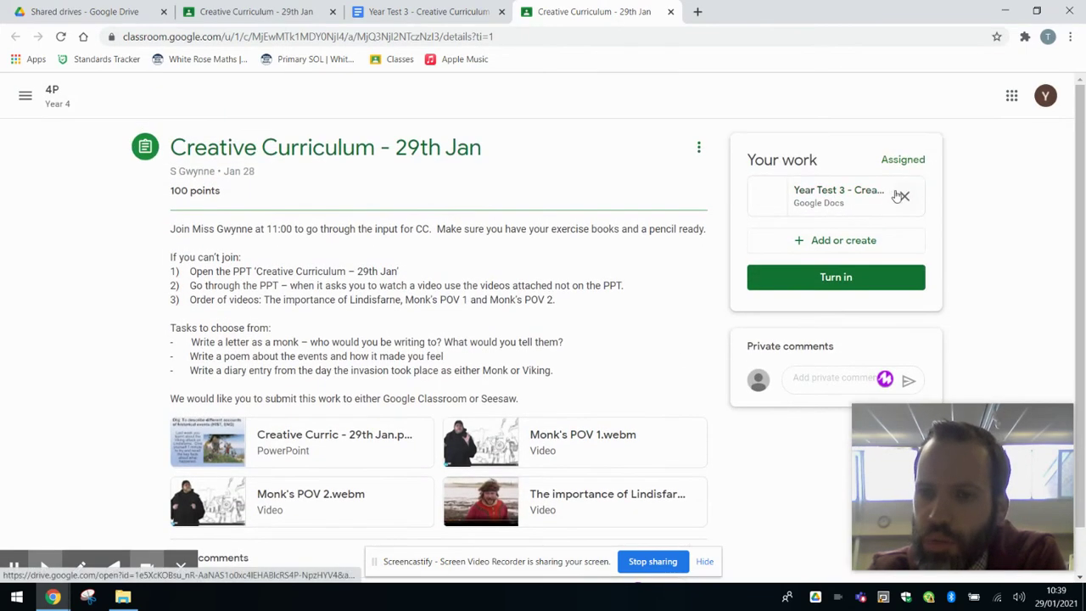
{"action": "left_click", "coordinate": [901, 196]}
{"action": "left_click", "coordinate": [855, 204]}
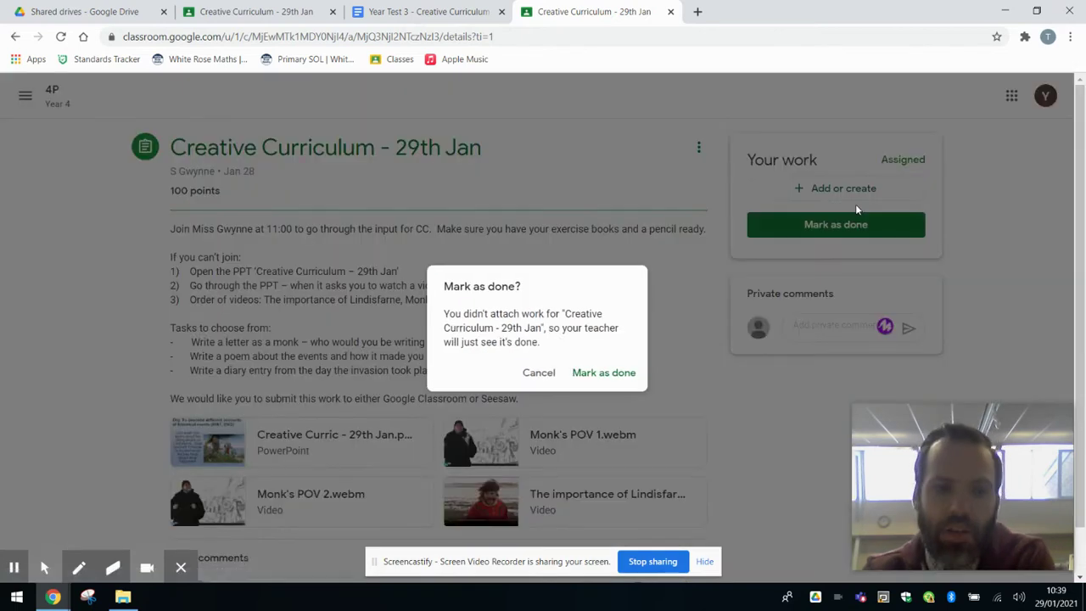
{"action": "left_click", "coordinate": [538, 372]}
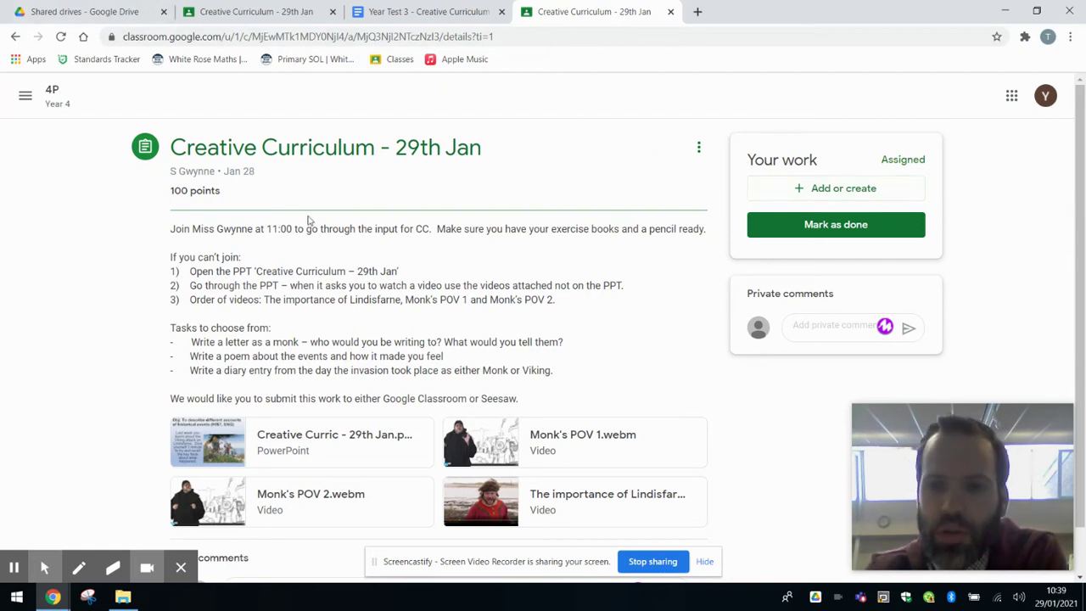
{"action": "left_click", "coordinate": [850, 190]}
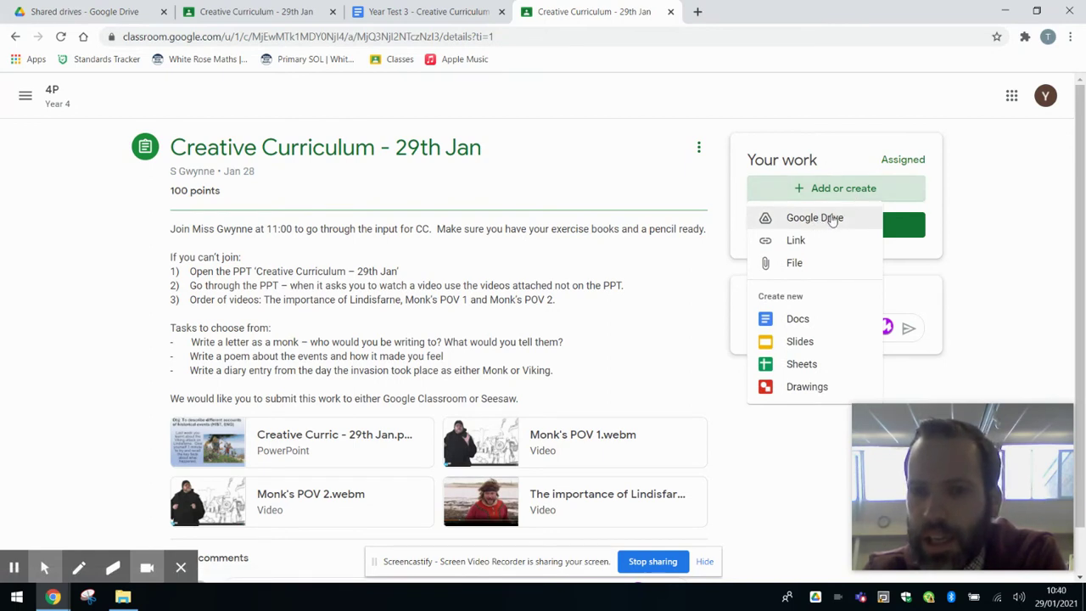
Insert the Jazzy Jar of Joy image from Google Drive's Recent files as your work.
{"action": "left_click", "coordinate": [819, 224]}
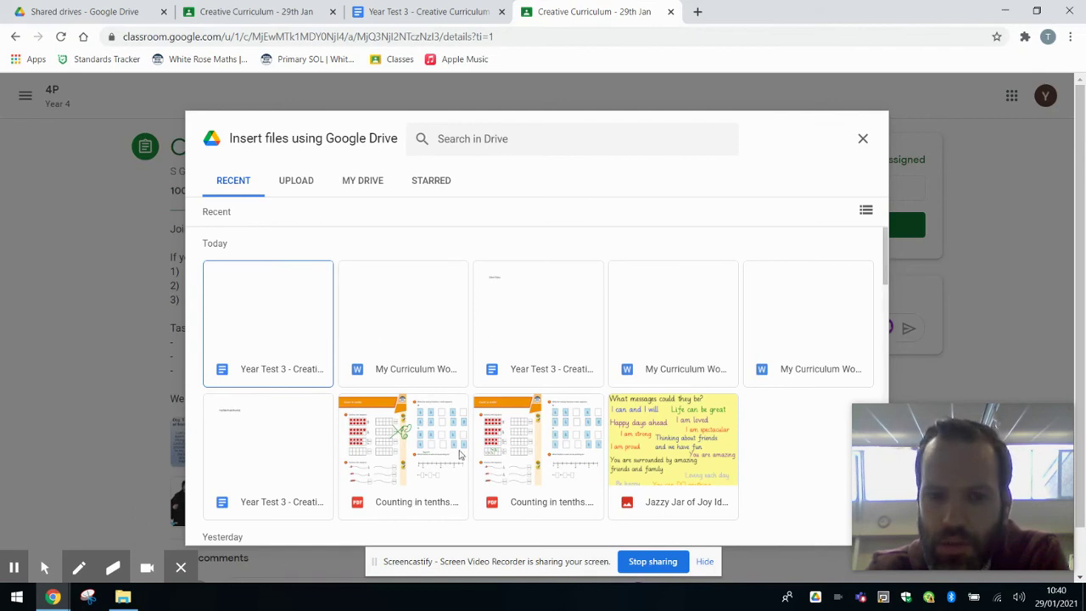
{"action": "left_click", "coordinate": [696, 421]}
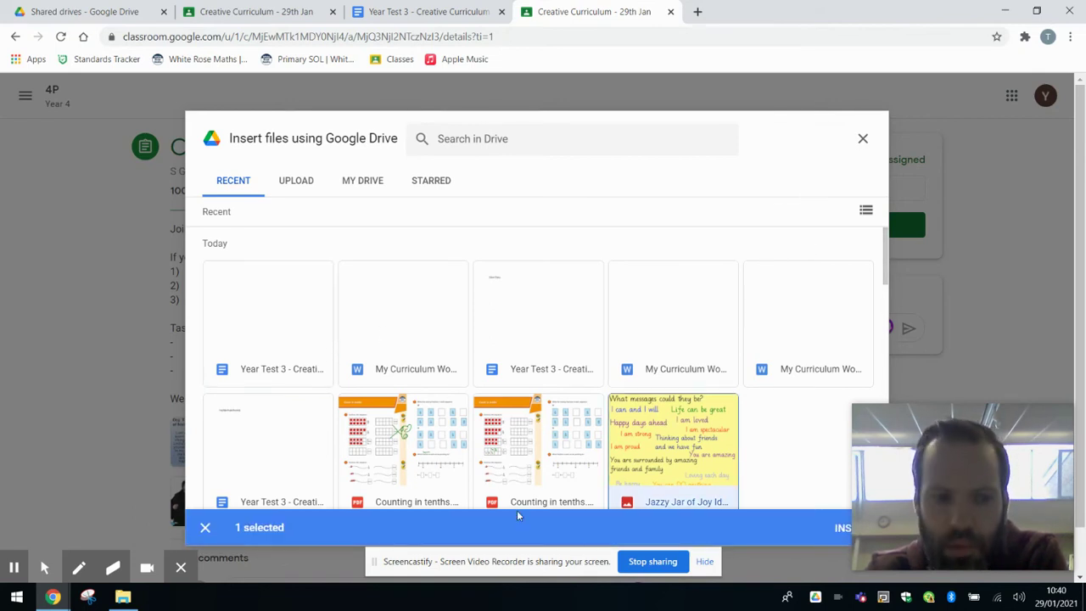
{"action": "left_click", "coordinate": [843, 529]}
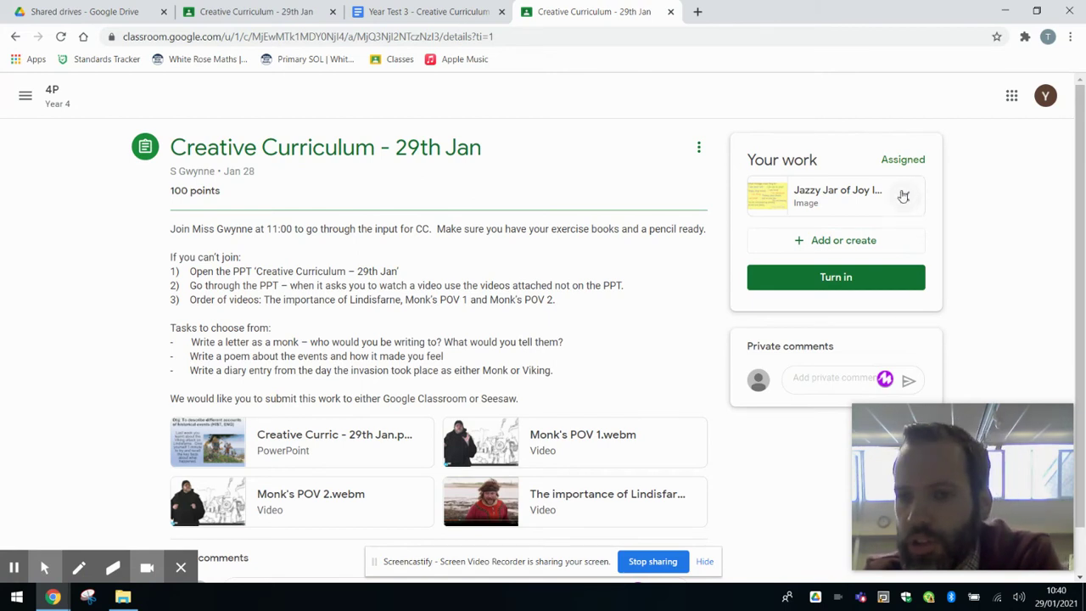
{"action": "scroll", "coordinate": [883, 216], "scroll_direction": "down", "scroll_amount": 1}
{"action": "scroll", "coordinate": [866, 230], "scroll_direction": "up", "scroll_amount": 1}
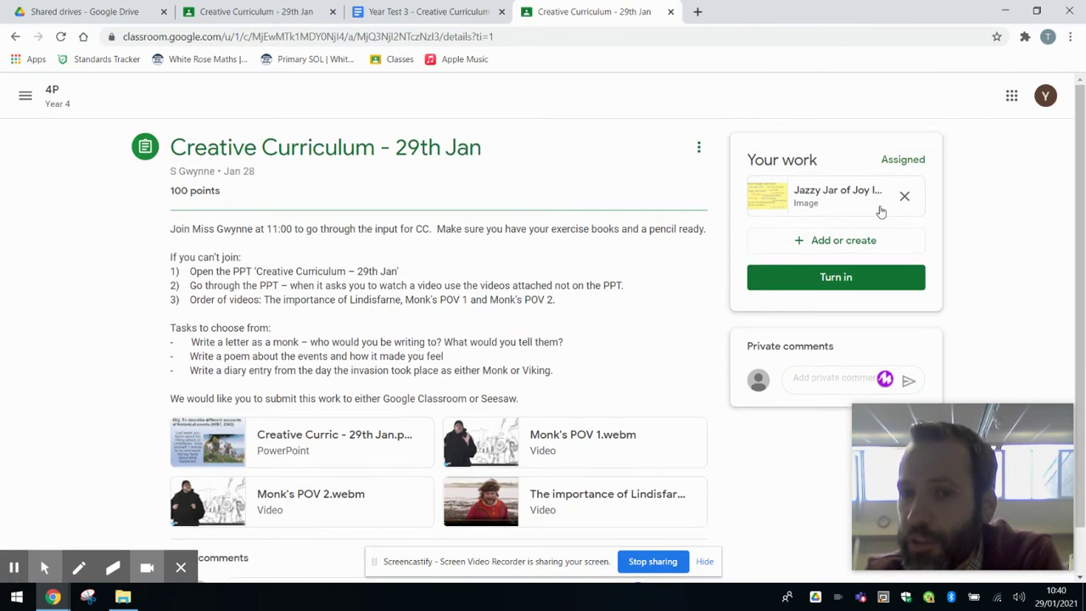
{"action": "left_click", "coordinate": [821, 376]}
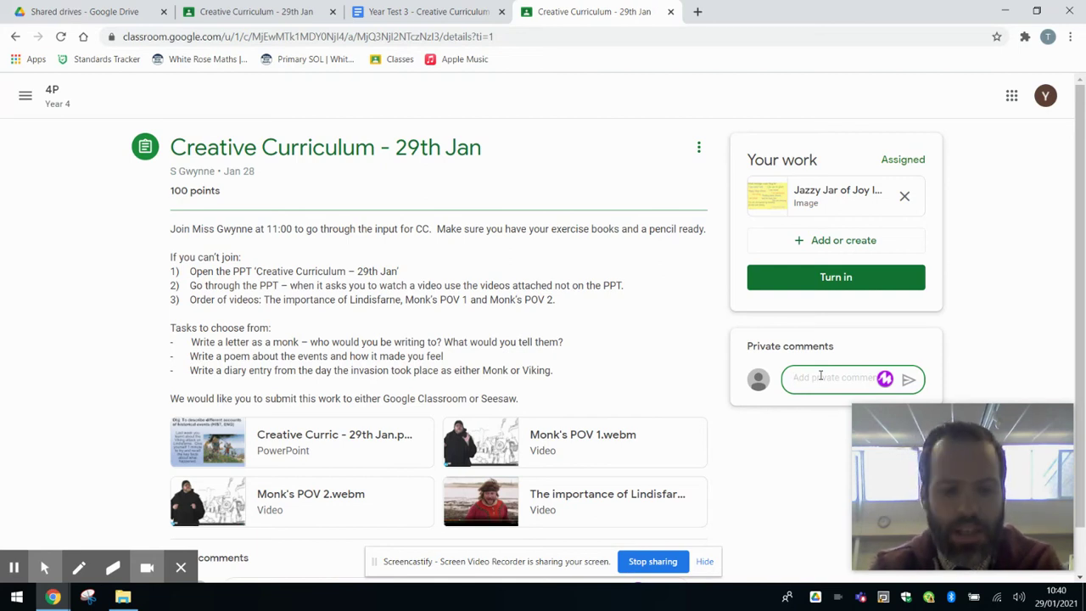
{"action": "type", "text": "I fo"}
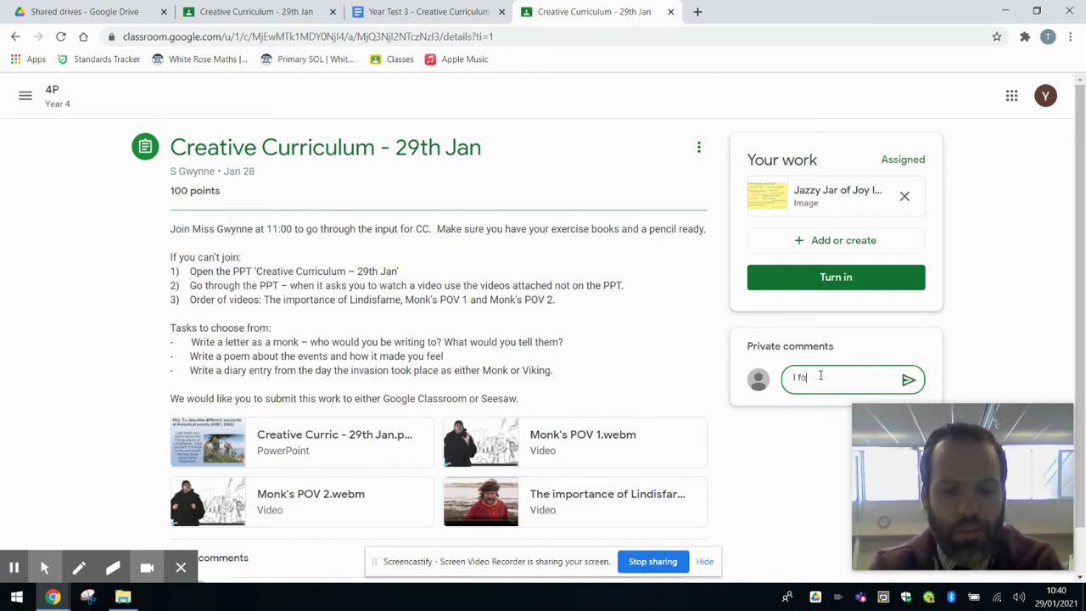
{"action": "type", "text": "und this work relly"}
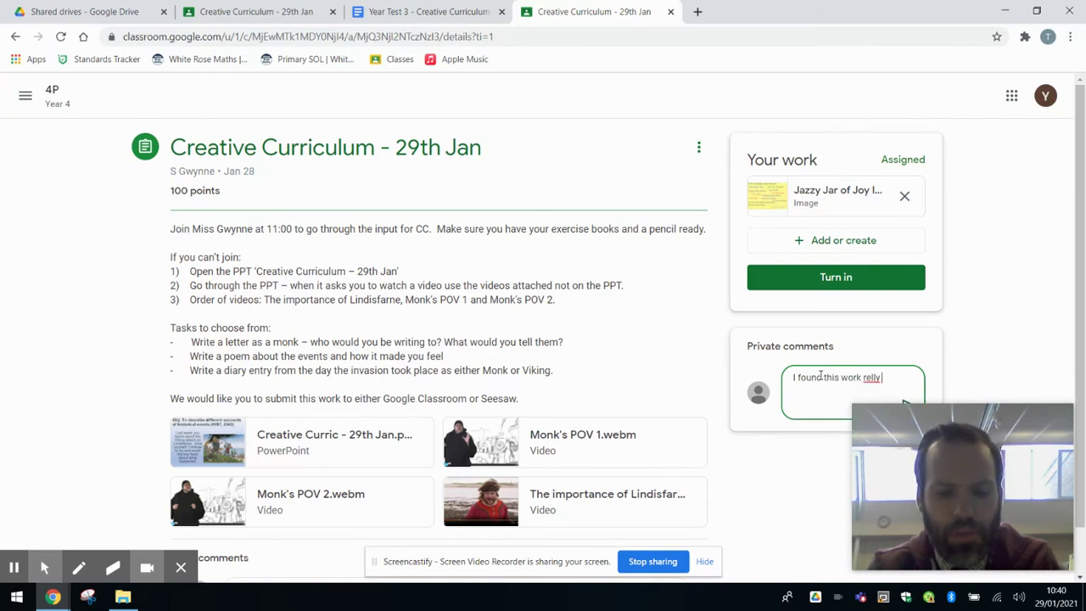
{"action": "type", "text": " good fun and wou"}
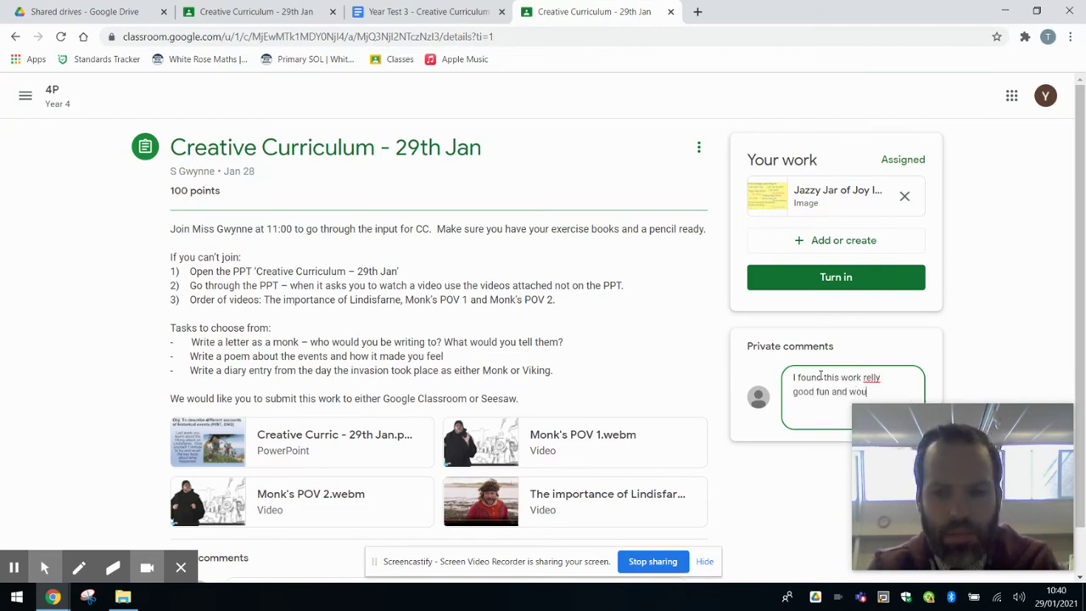
{"action": "type", "text": "ld like to know moa"}
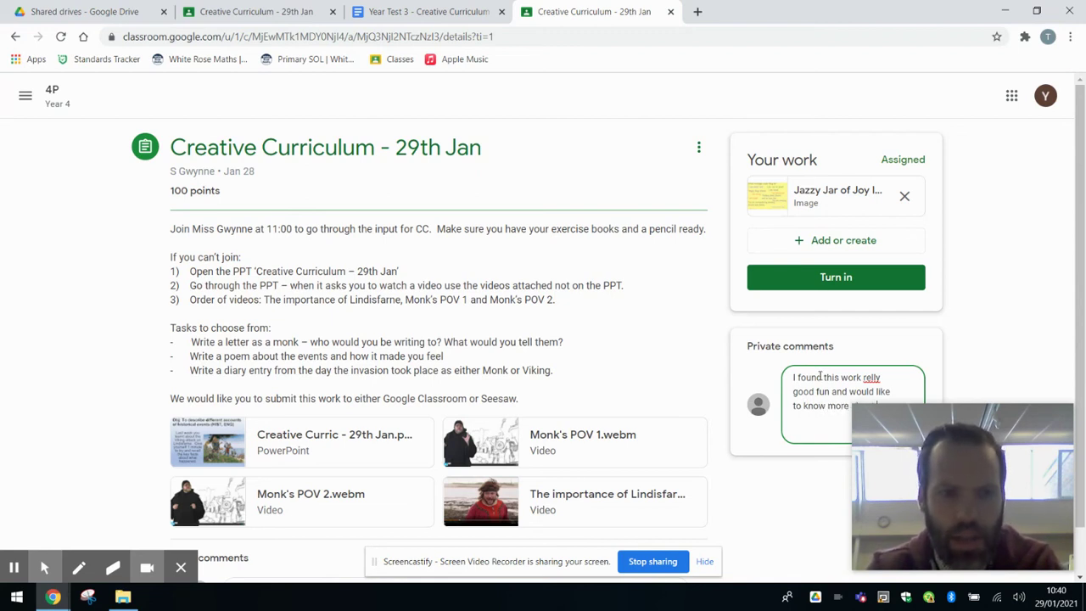
{"action": "type", "text": "ks."}
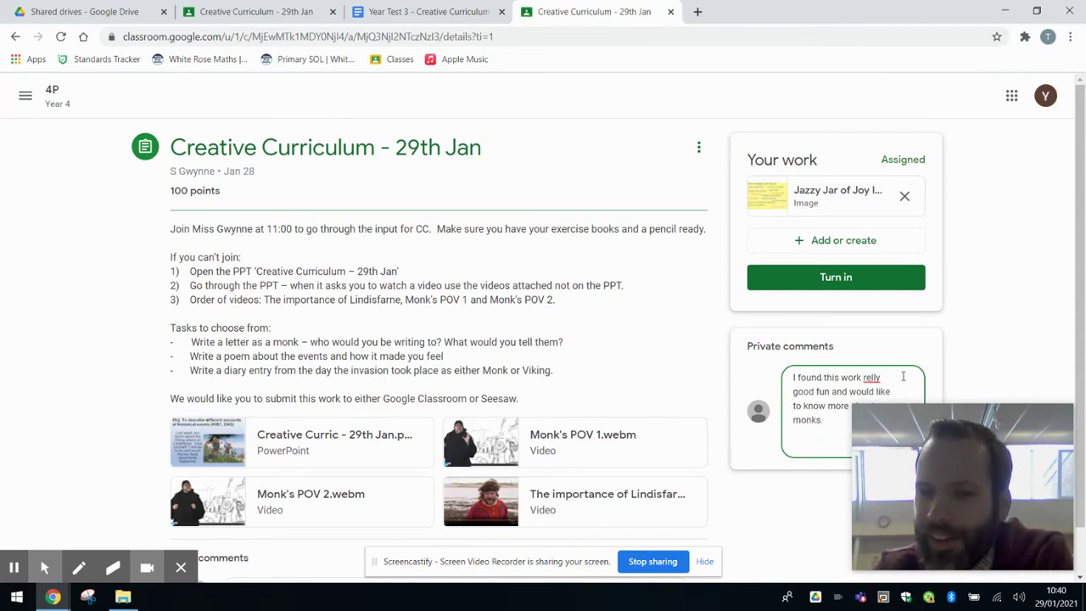
{"action": "left_click", "coordinate": [872, 379]}
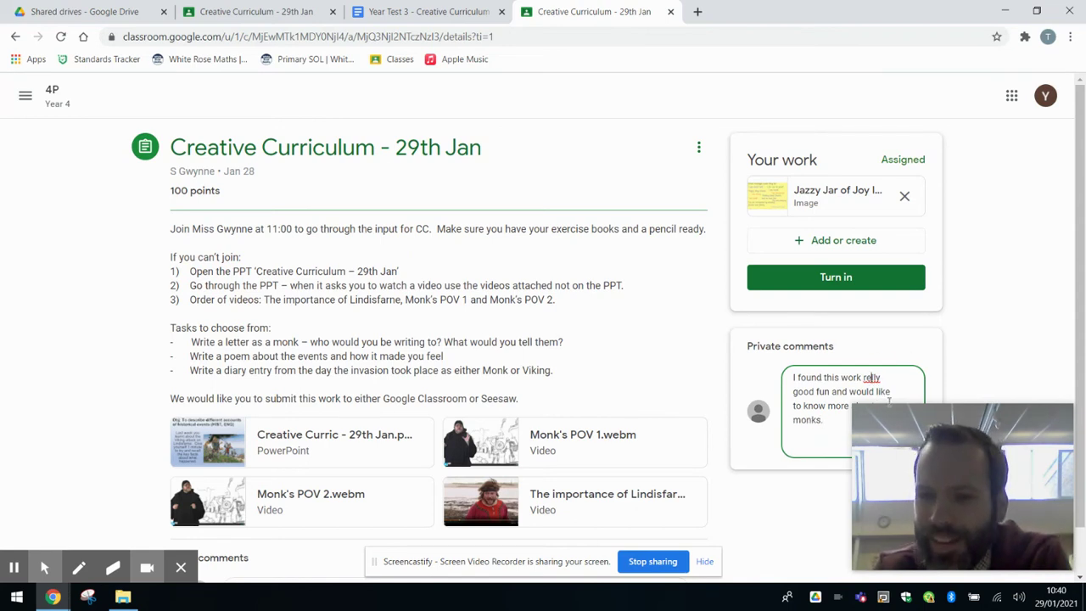
{"action": "type", "text": "a"}
{"action": "key", "text": "Delete"}
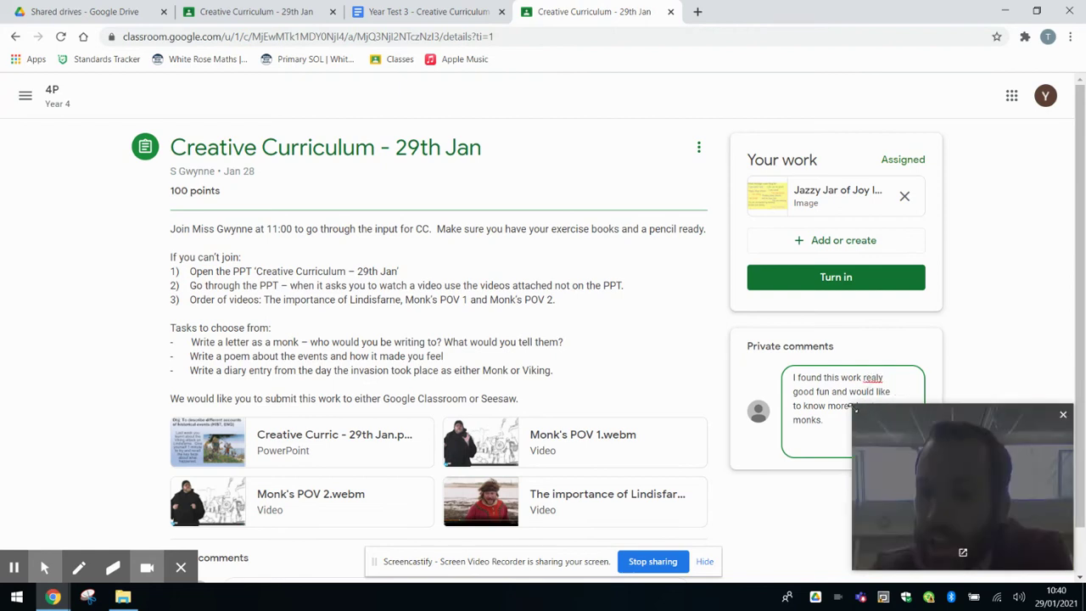
{"action": "left_click_drag", "start_coordinate": [839, 421], "coordinate": [797, 378]}
{"action": "type", "text": "I foun"}
{"action": "key", "text": "BackSpace"}
{"action": "key", "text": "BackSpace"}
{"action": "key", "text": "BackSpace"}
{"action": "key", "text": "BackSpace"}
{"action": "key", "text": "BackSpace"}
{"action": "key", "text": "BackSpace"}
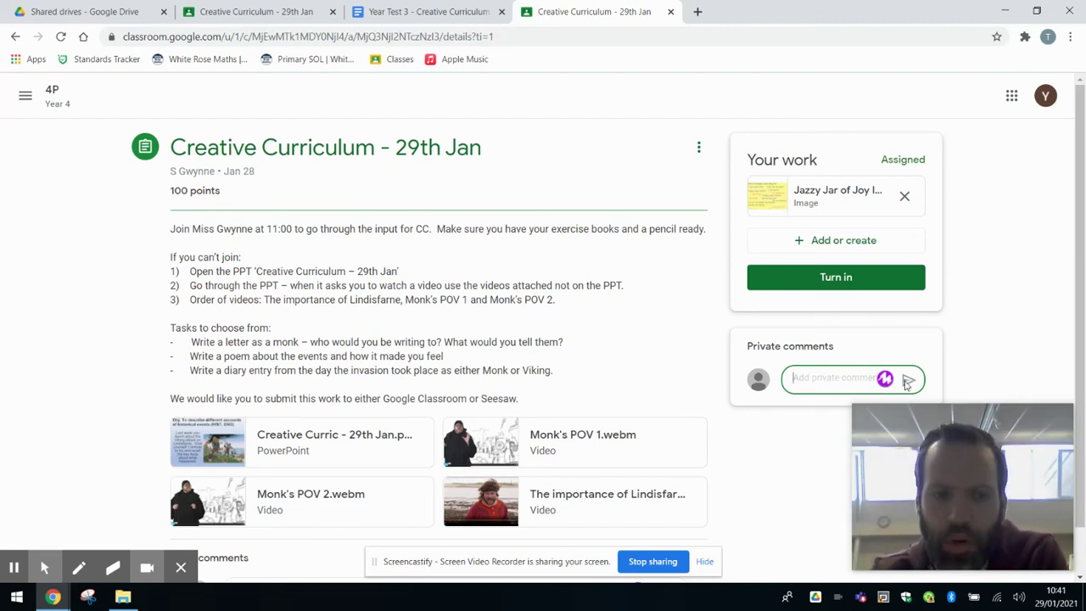
Remove the Jazzy Jar of Joy attachment and close the duplicate assignment tab.
{"action": "left_click", "coordinate": [905, 196]}
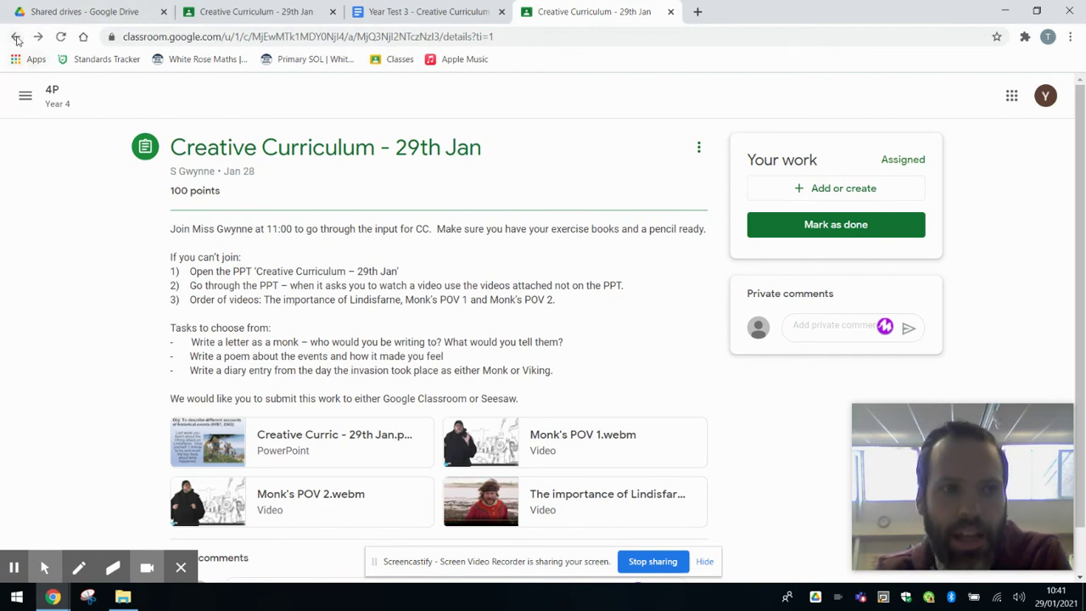
{"action": "left_click", "coordinate": [671, 11]}
Close the Year Test 3 tab, return to 4P Classwork, and expand Creative Curriculum - 29th Jan.
{"action": "left_click", "coordinate": [284, 14]}
{"action": "left_click", "coordinate": [501, 11]}
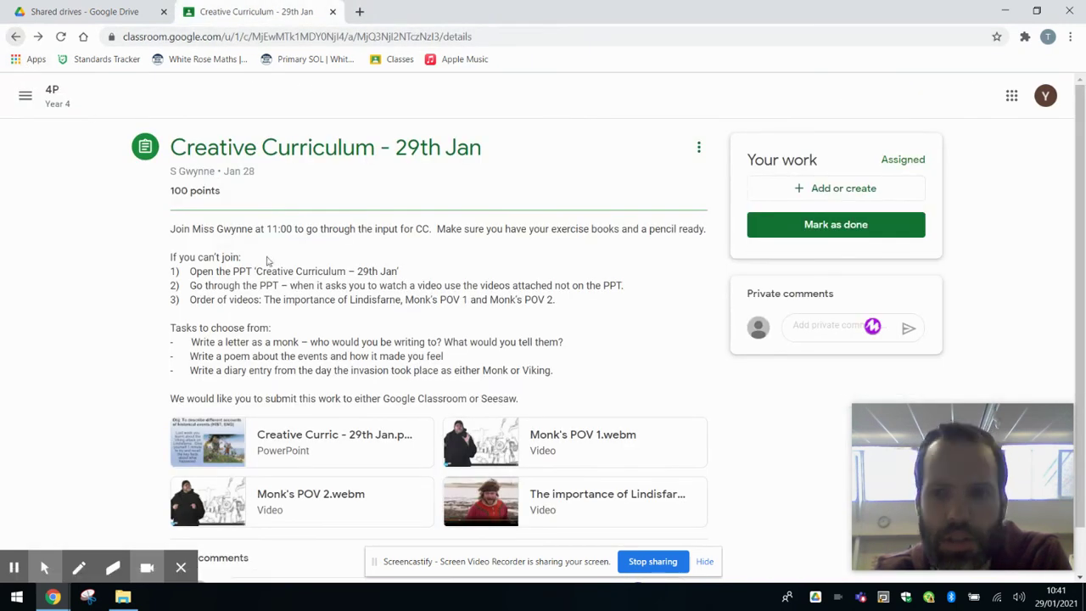
{"action": "left_click", "coordinate": [51, 93]}
{"action": "left_click", "coordinate": [552, 102]}
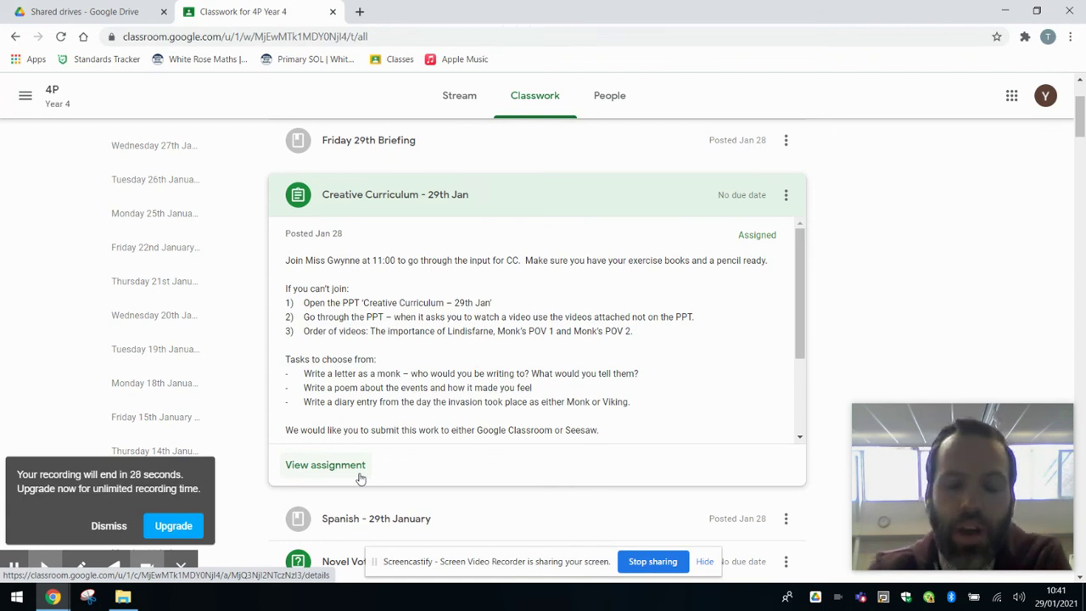
{"action": "left_click", "coordinate": [109, 496]}
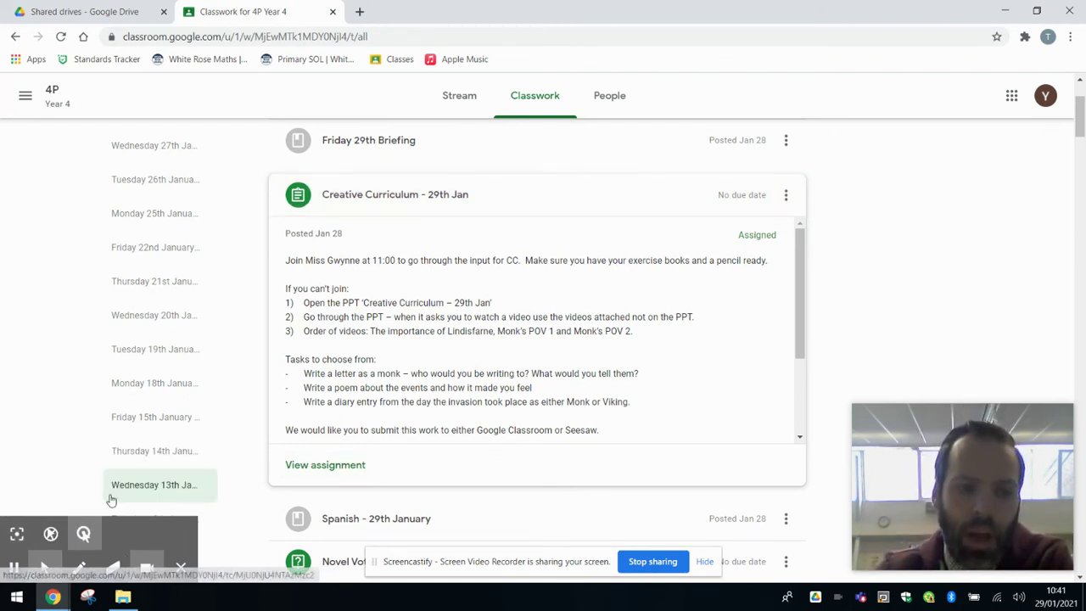